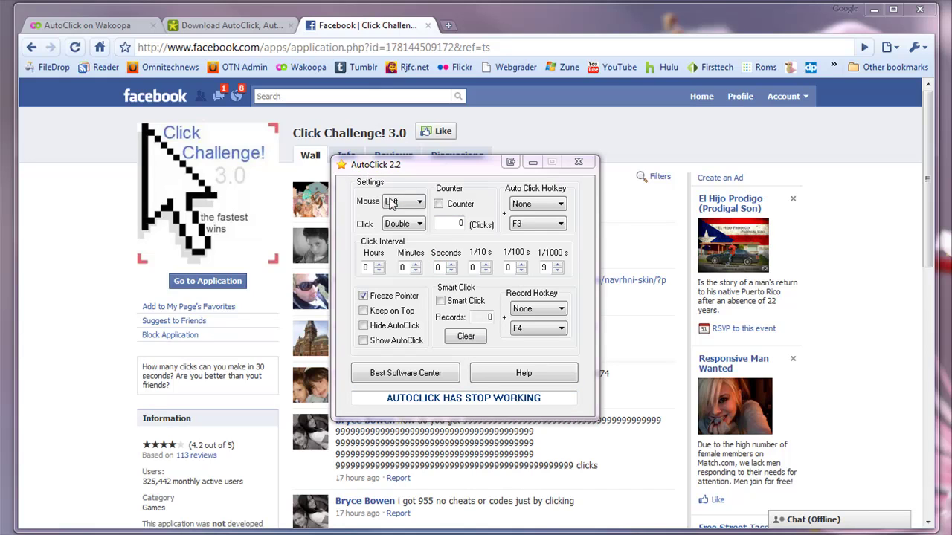
Step: View the AutoClick page on Wakoopa, and follow the Download link for AutoClick 2.2 on Brothersoft
click(108, 26)
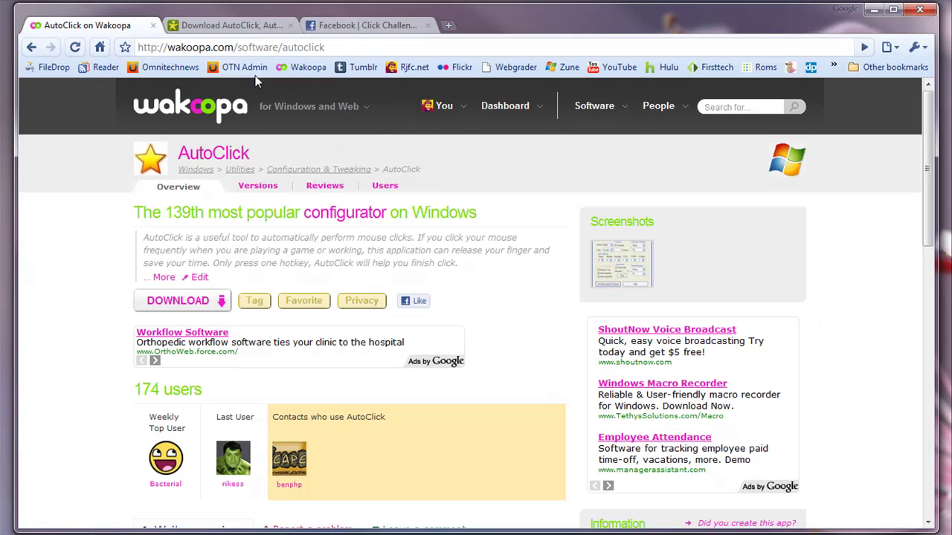
click(232, 27)
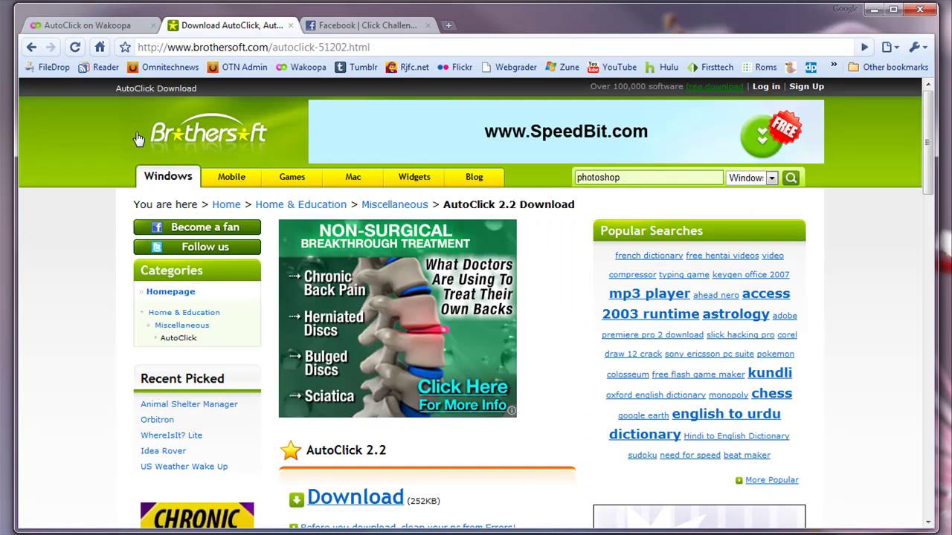
scroll(411, 376, down, 2)
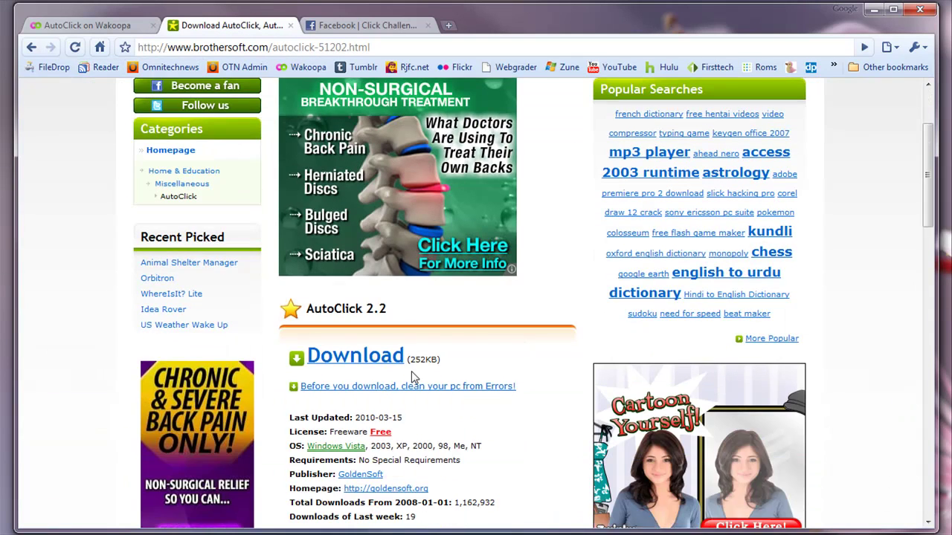
click(356, 356)
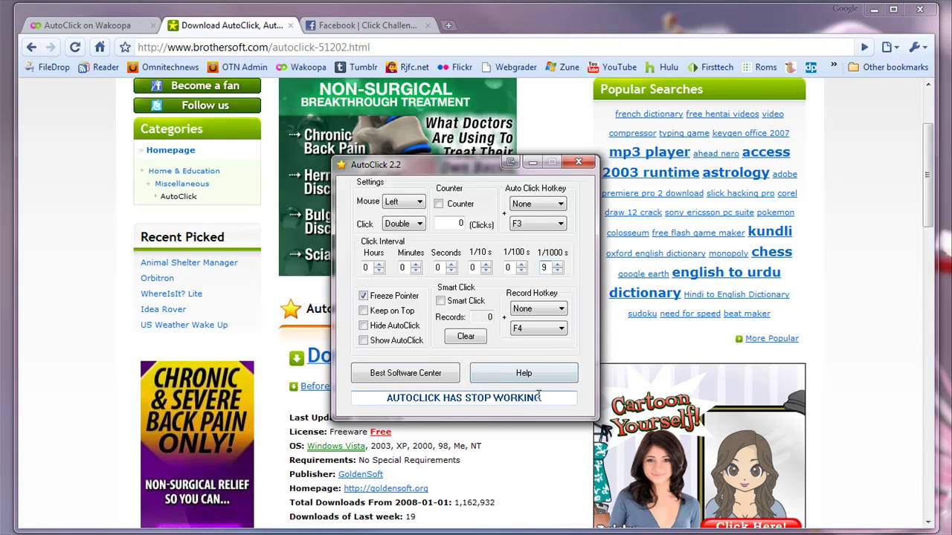
Step: In AutoClick 2.2, choose the Left mouse button with Double clicks and leave the click counter disabled
drag(568, 401, 320, 436)
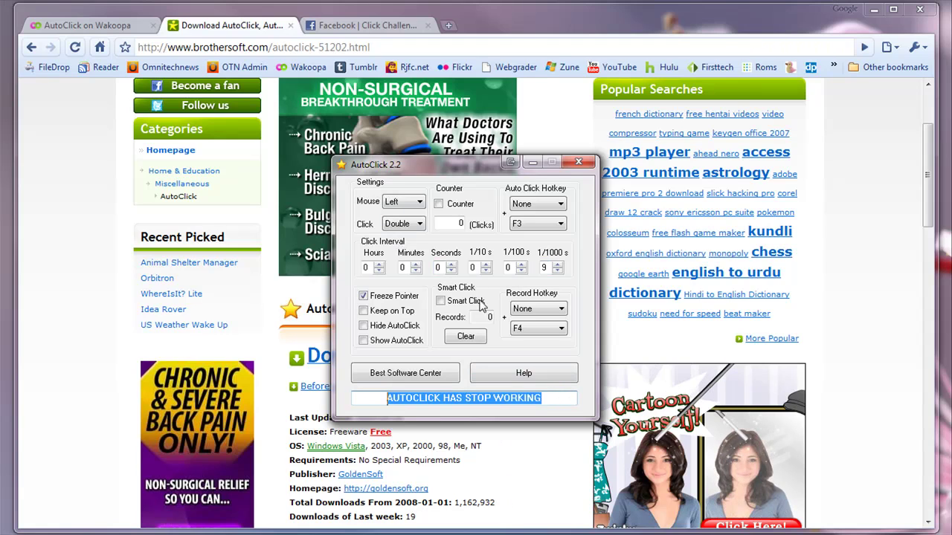
click(402, 202)
click(391, 214)
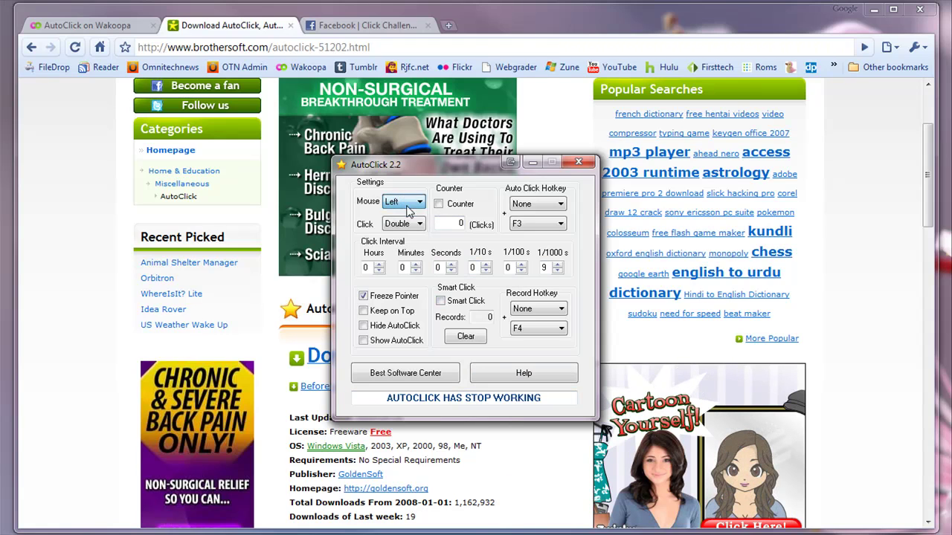
click(416, 269)
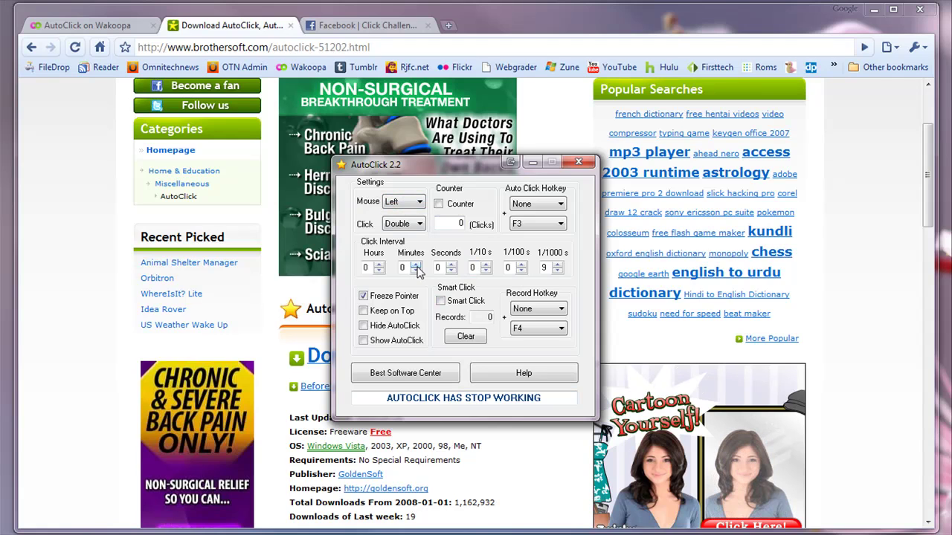
click(414, 224)
click(414, 223)
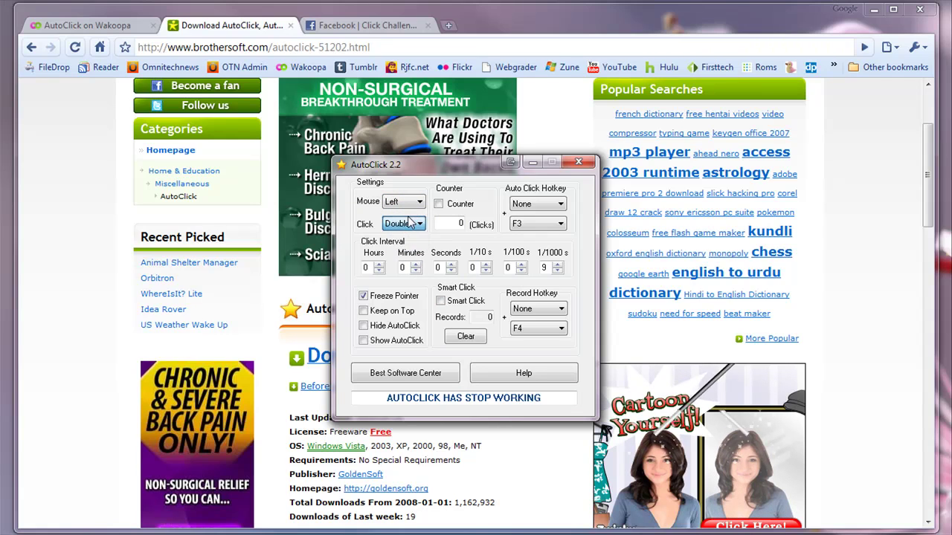
click(438, 204)
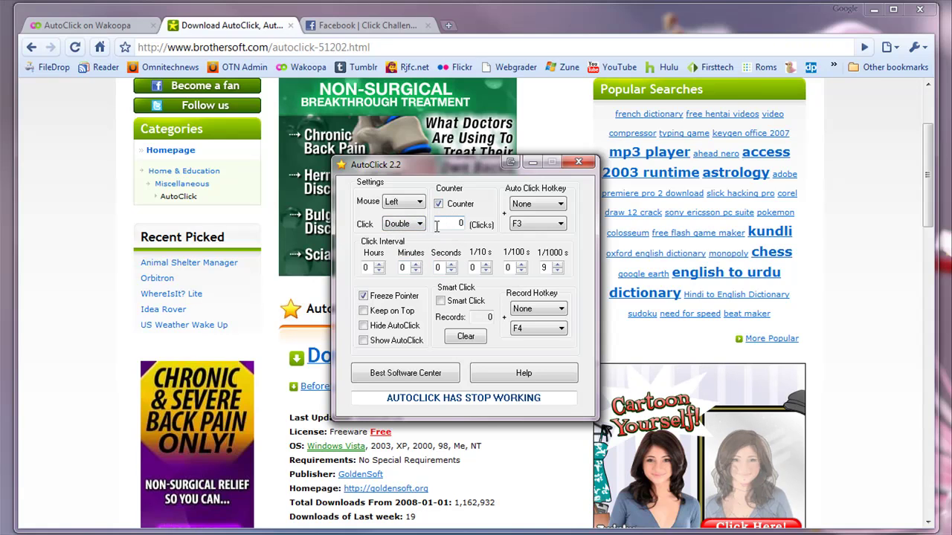
click(444, 205)
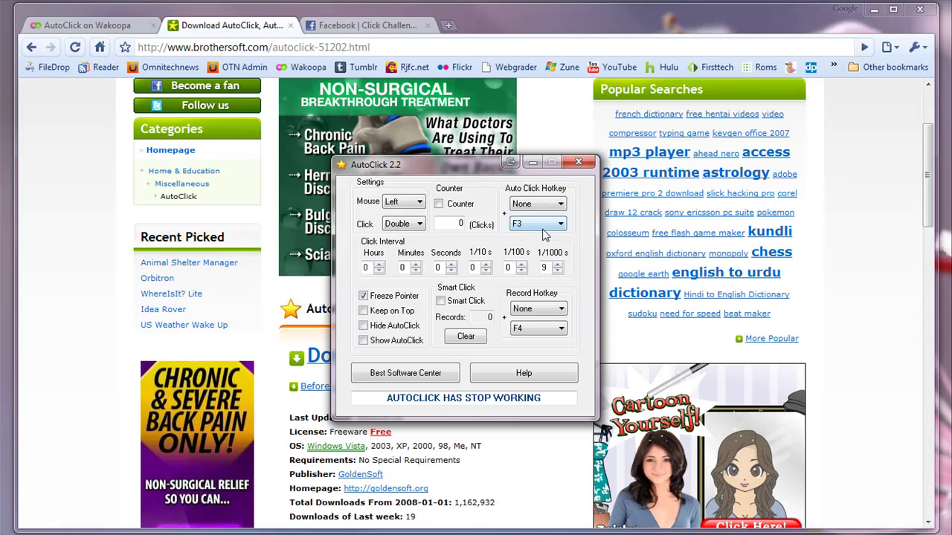
Step: Set the auto click hotkey modifier to Ctrl+ALt and keep the record hotkey modifier at None
click(558, 208)
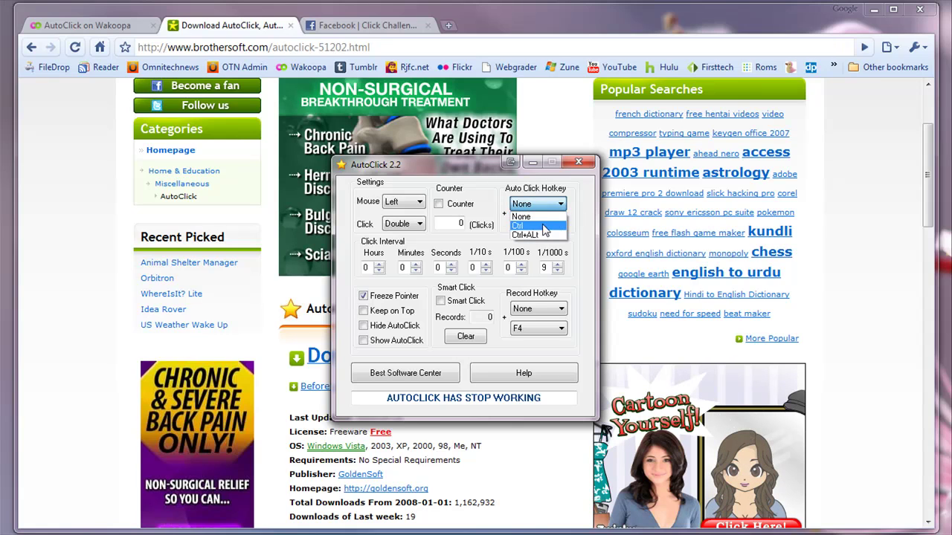
click(546, 234)
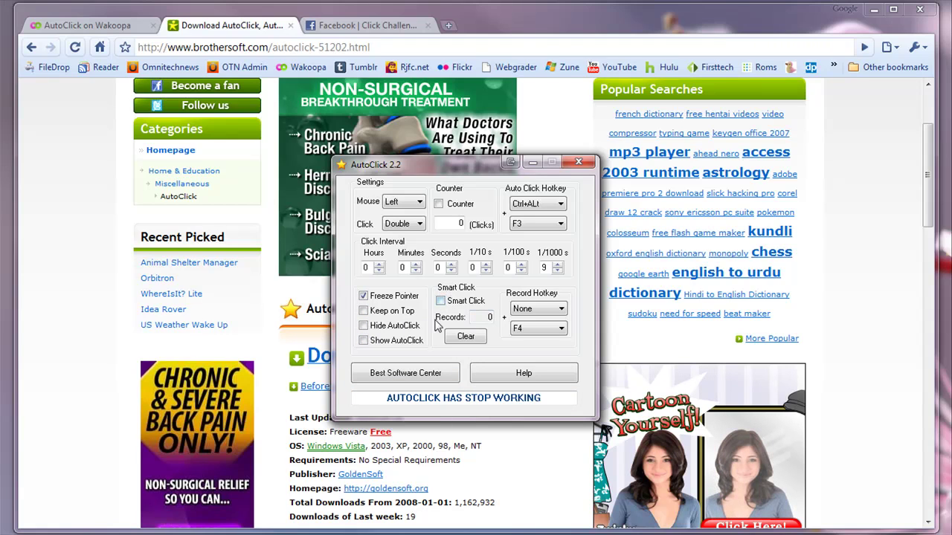
click(537, 308)
click(536, 320)
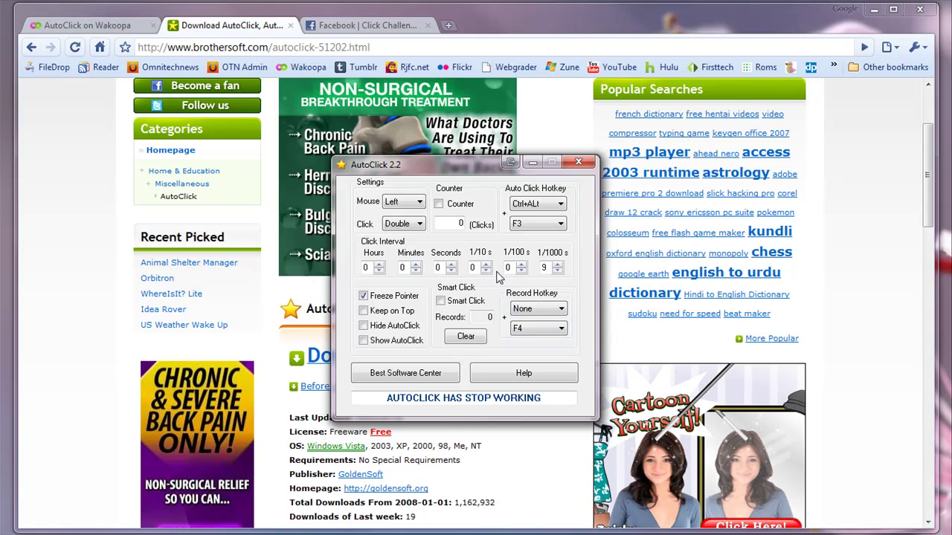
Step: Switch to the browser and open the Click Challenge! 3.0 game from its Facebook page
click(367, 30)
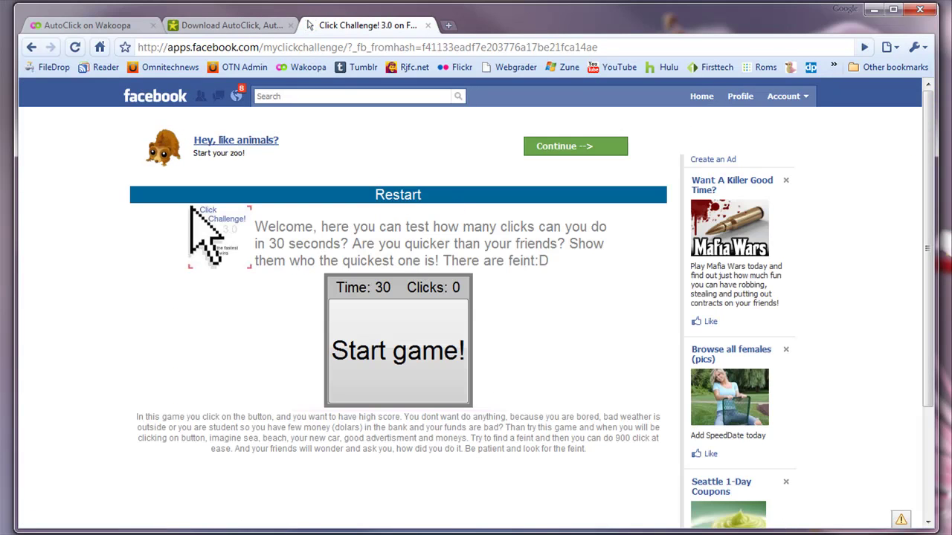
Step: Switch to AutoClick, keep the click type on Double, and set the auto click hotkey modifier to None
key(alt+Tab)
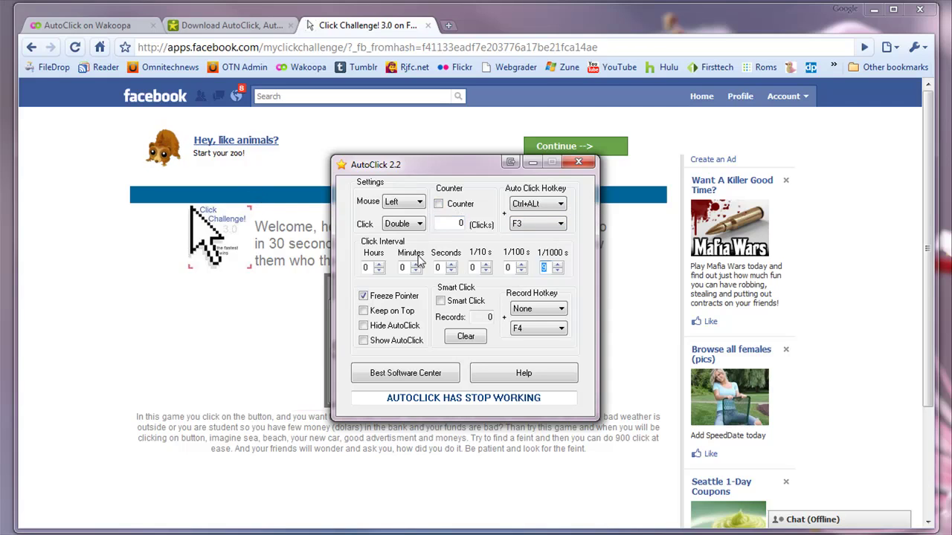
click(413, 230)
click(413, 231)
click(548, 204)
click(536, 215)
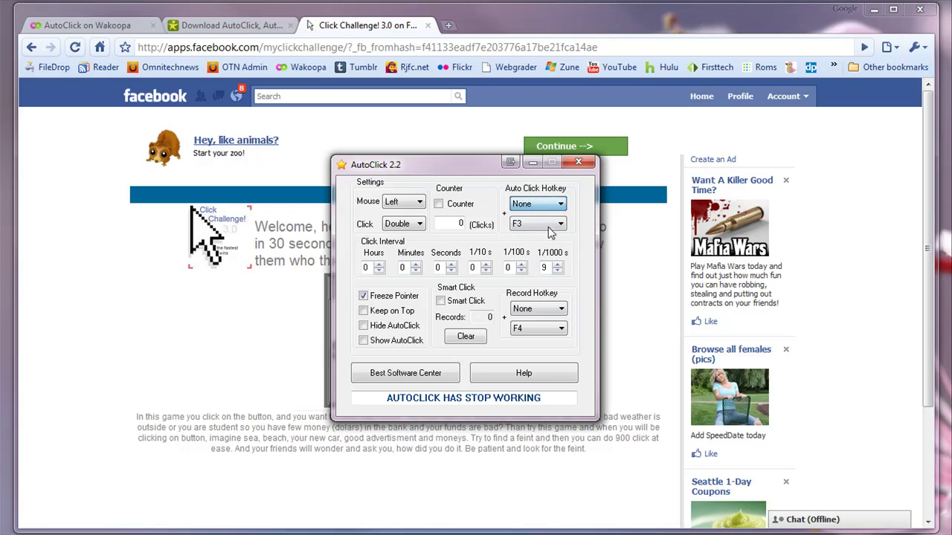
Step: Return to Click Challenge! 3.0 and play the 30-second round with AutoClick clicking on the game button
click(231, 339)
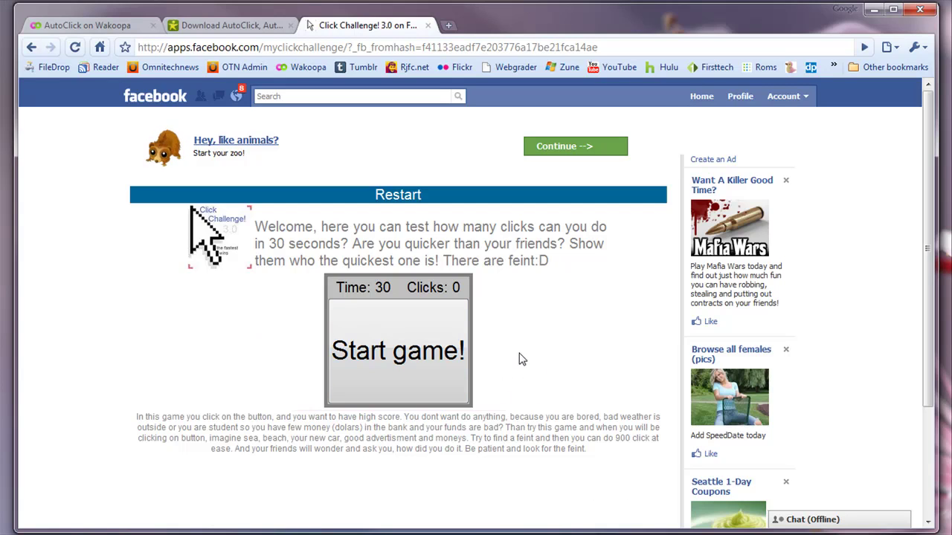
click(420, 356)
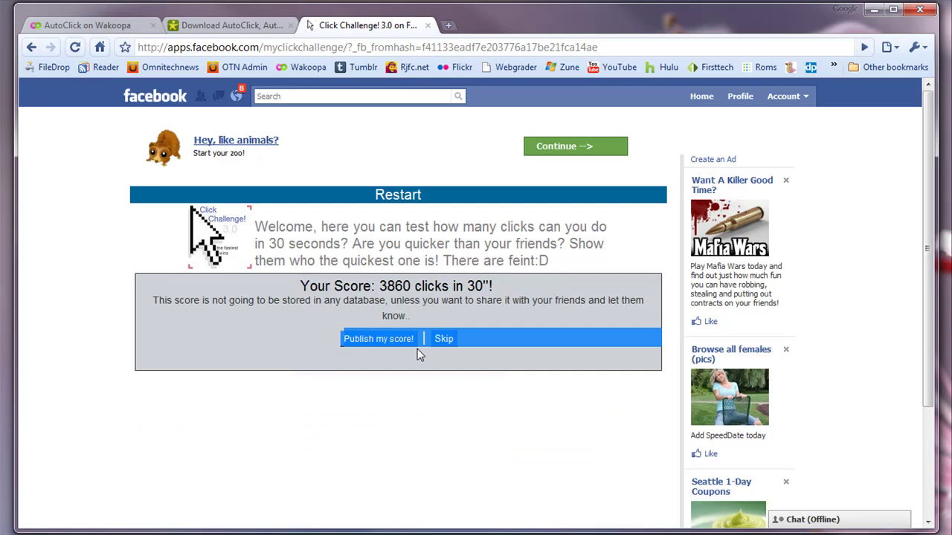
Step: Examine the click score in the headline of the Facebook publish dialog
scroll(417, 348, down, 2)
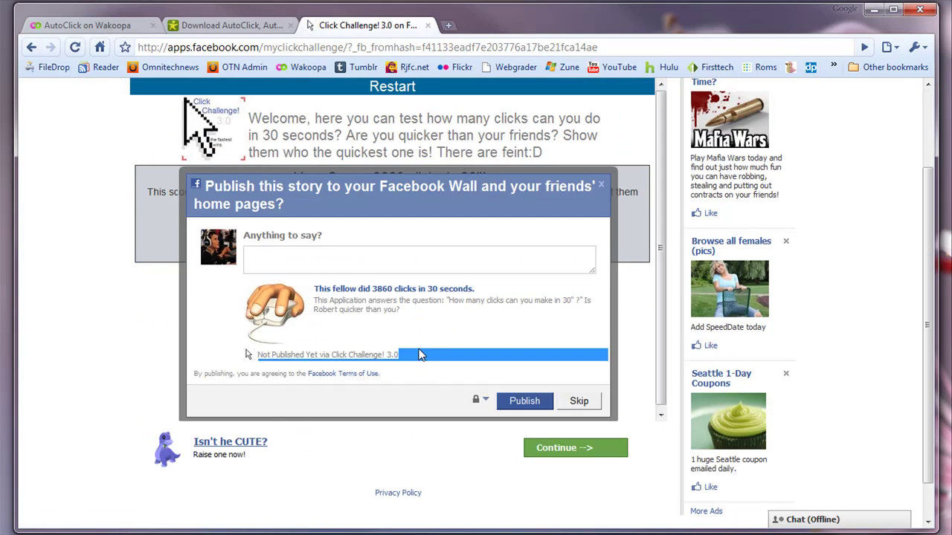
click(440, 371)
triple_click(427, 362)
triple_click(418, 354)
click(418, 355)
triple_click(422, 354)
drag(314, 306, 392, 298)
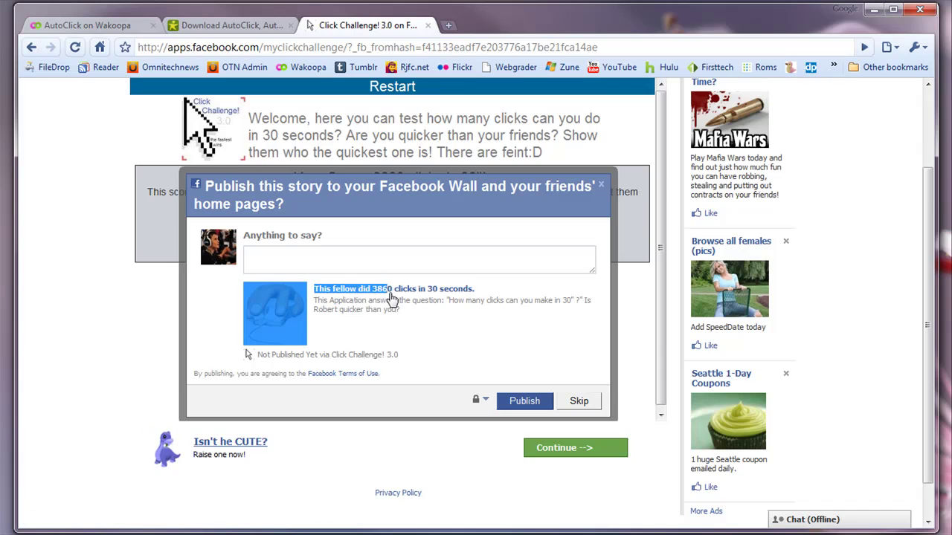
click(409, 321)
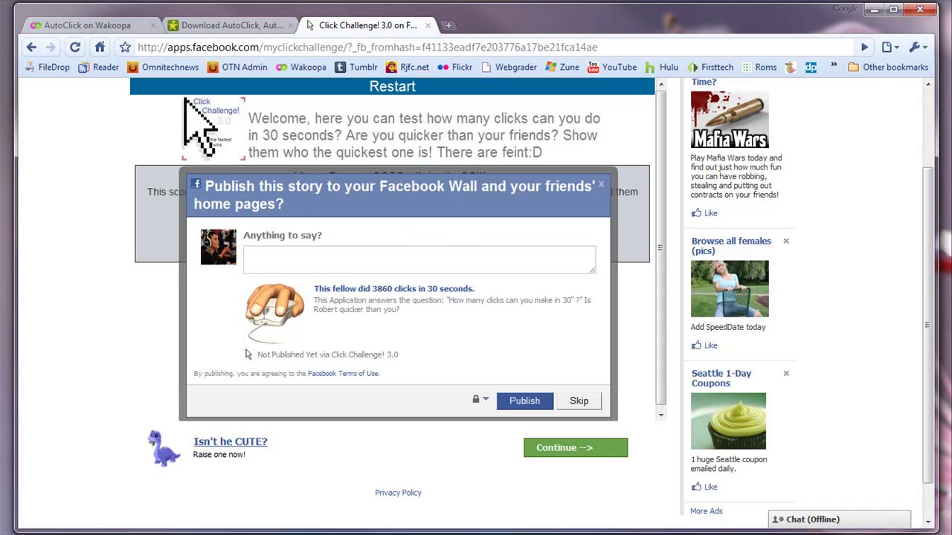
Step: Switch to AutoClick to review its 1/1000 s, 1/100 s and seconds click interval fields, and return to the browser
key(F3)
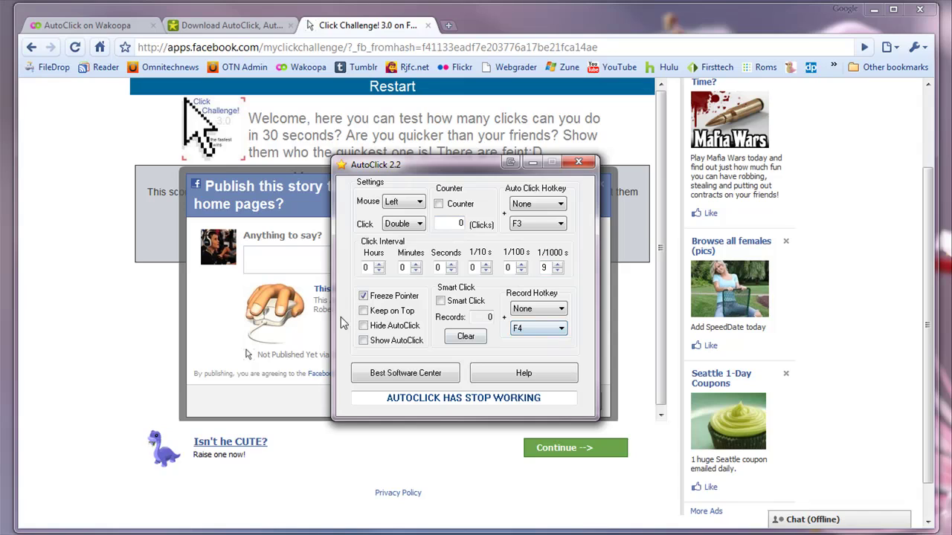
click(544, 268)
double_click(507, 267)
click(221, 409)
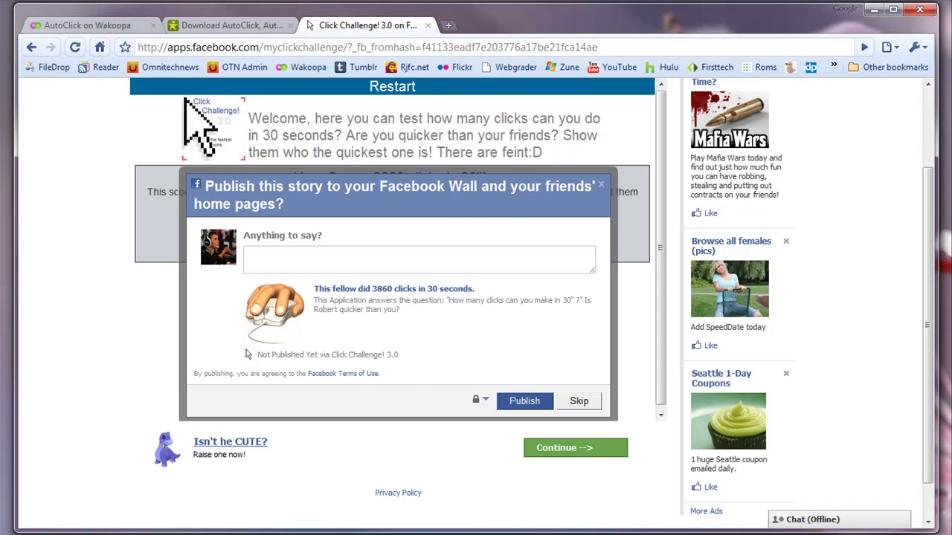
key(alt+Tab)
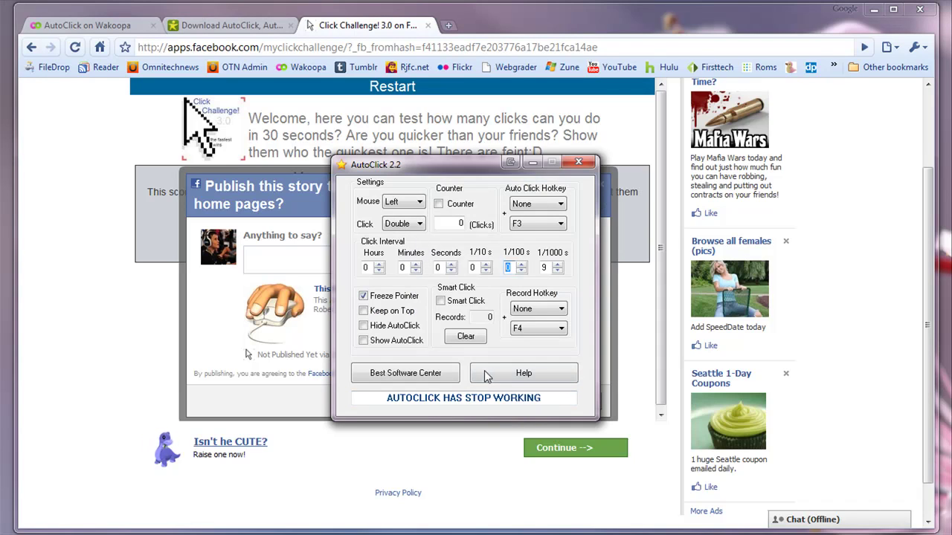
double_click(437, 267)
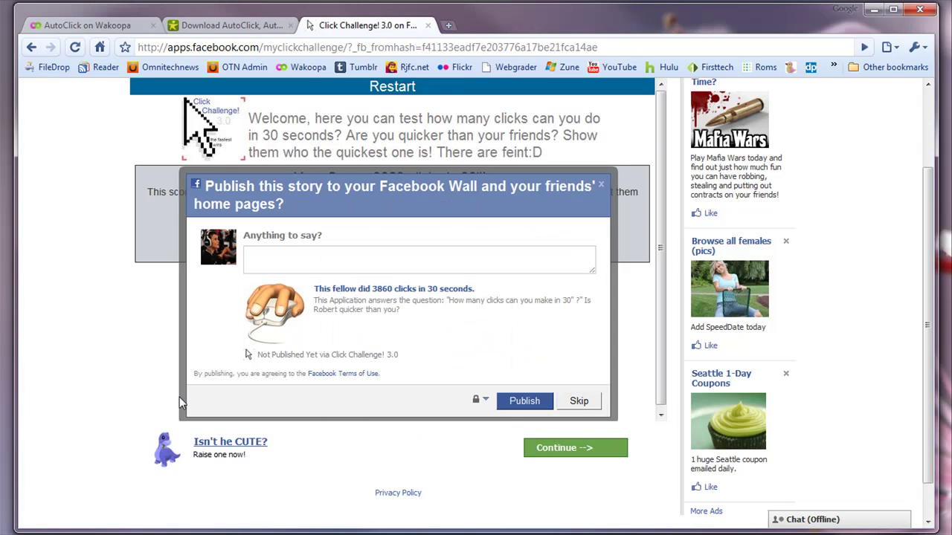
click(281, 383)
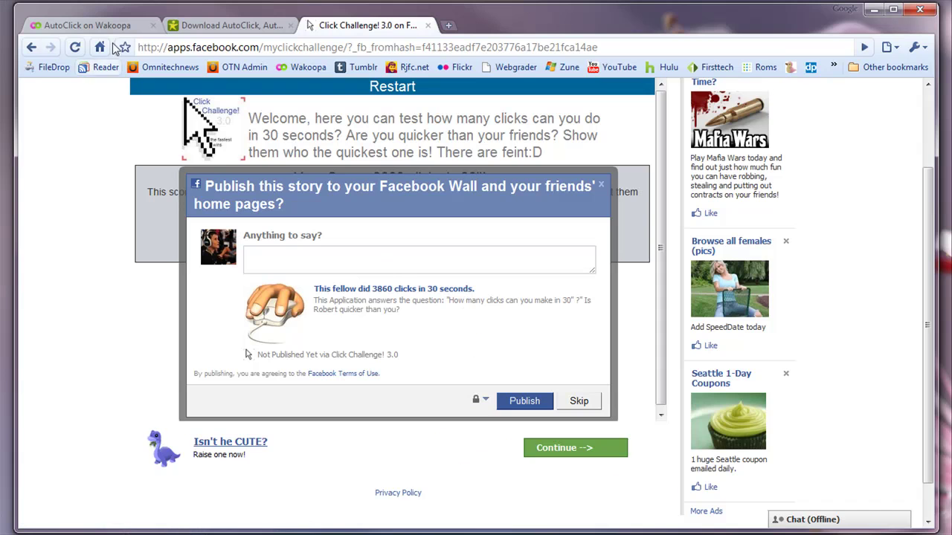
Step: Revisit the Brothersoft and Wakoopa AutoClick pages, and return to the message box of the Click Challenge publish dialog
click(248, 27)
scroll(313, 185, up, 2)
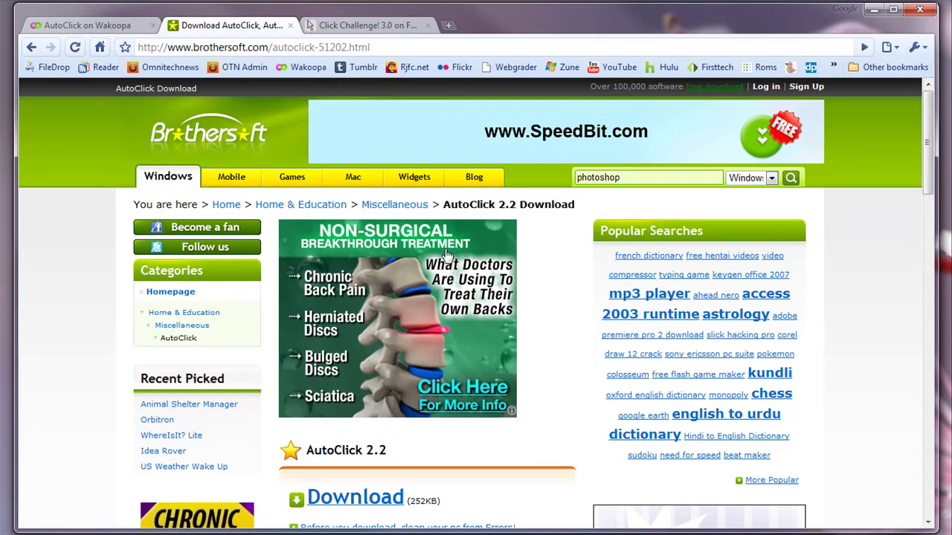
click(95, 29)
click(175, 27)
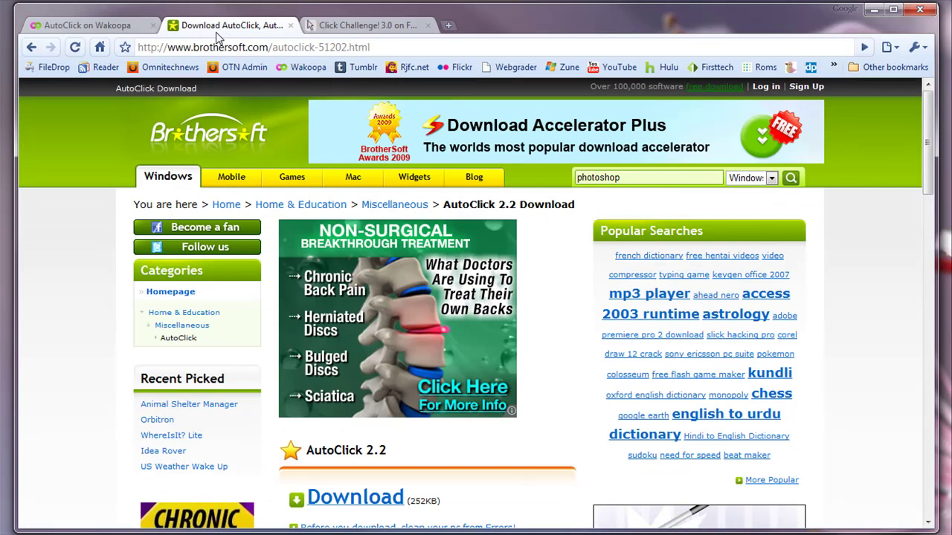
click(353, 29)
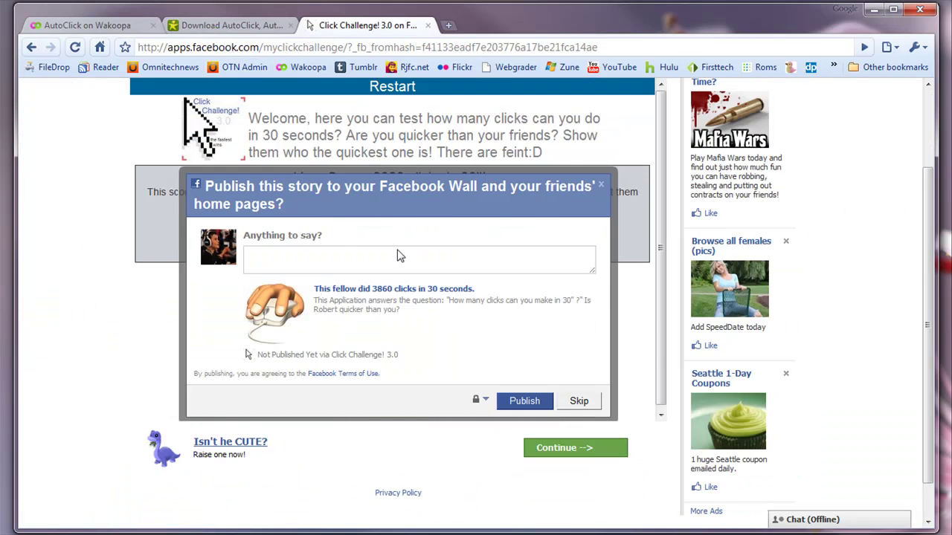
scroll(185, 124, up, 1)
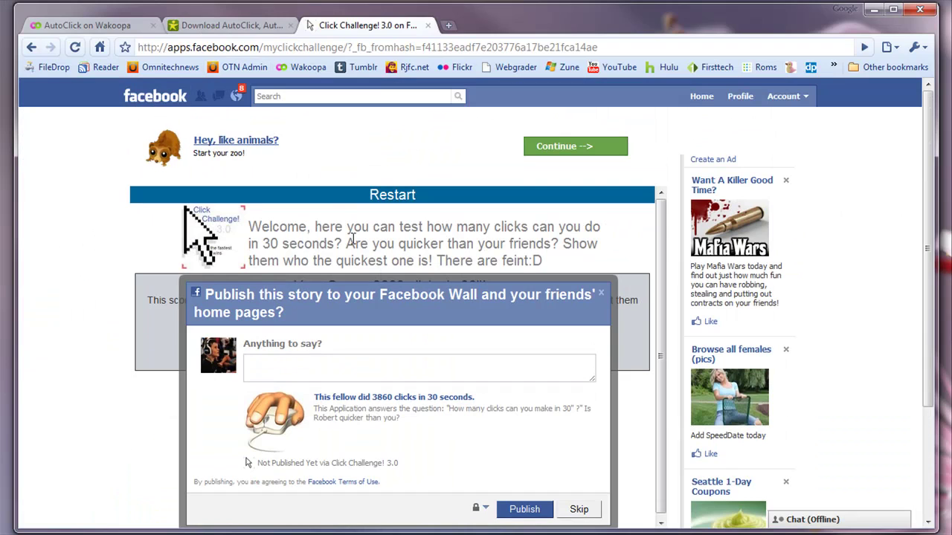
click(428, 361)
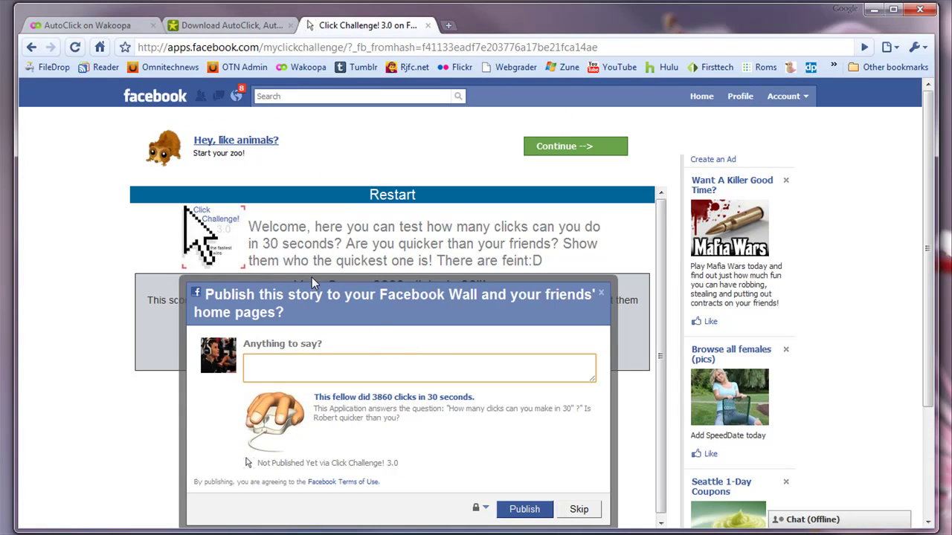